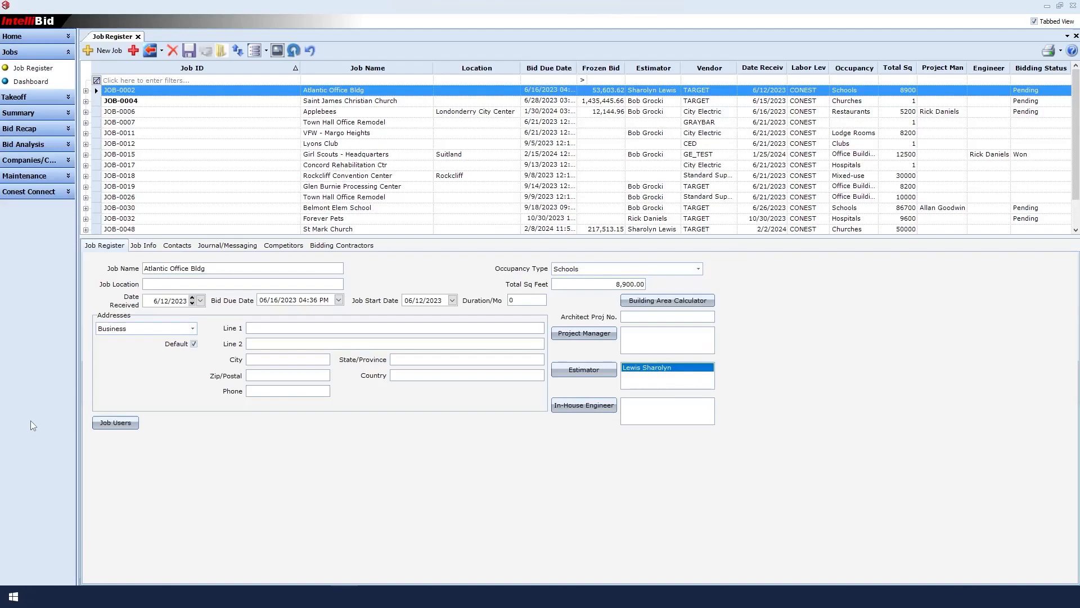
Open City Electric's company record and confirm its types are Material Vendor and Quote Vendor
click(37, 161)
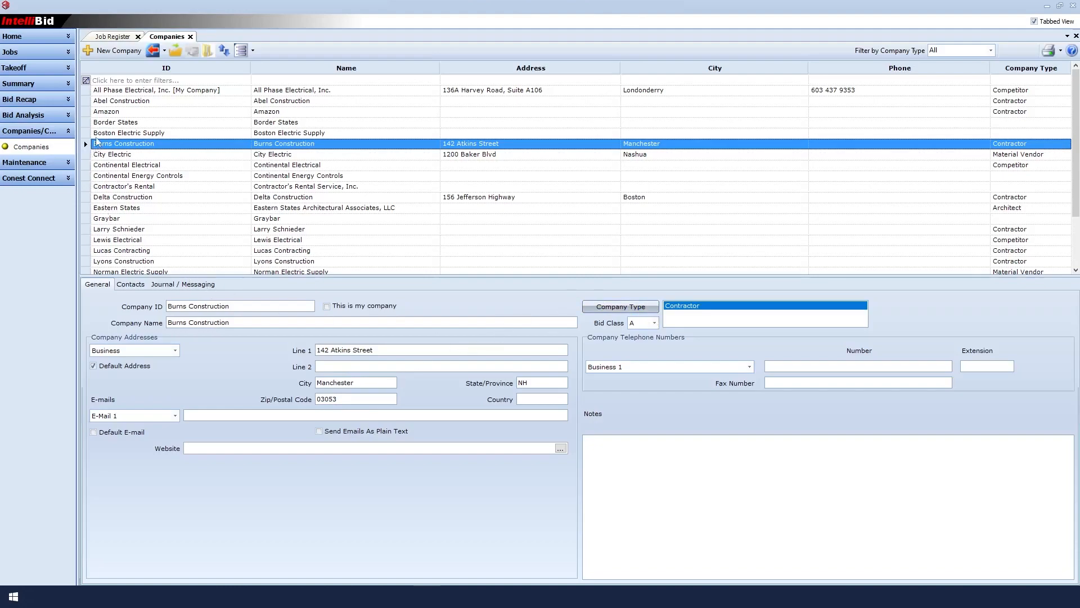
click(91, 154)
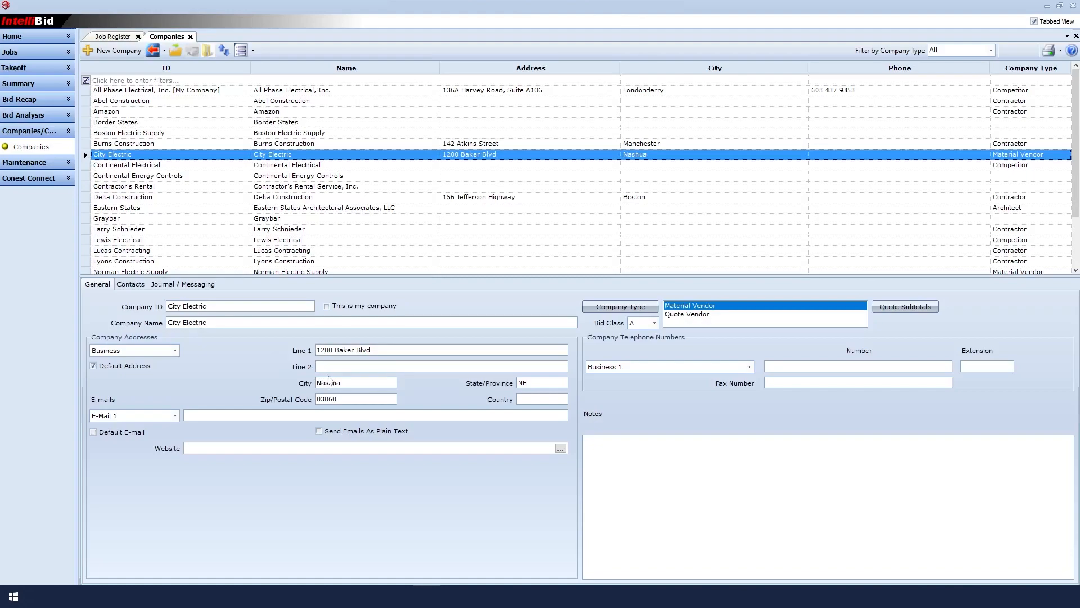
click(618, 309)
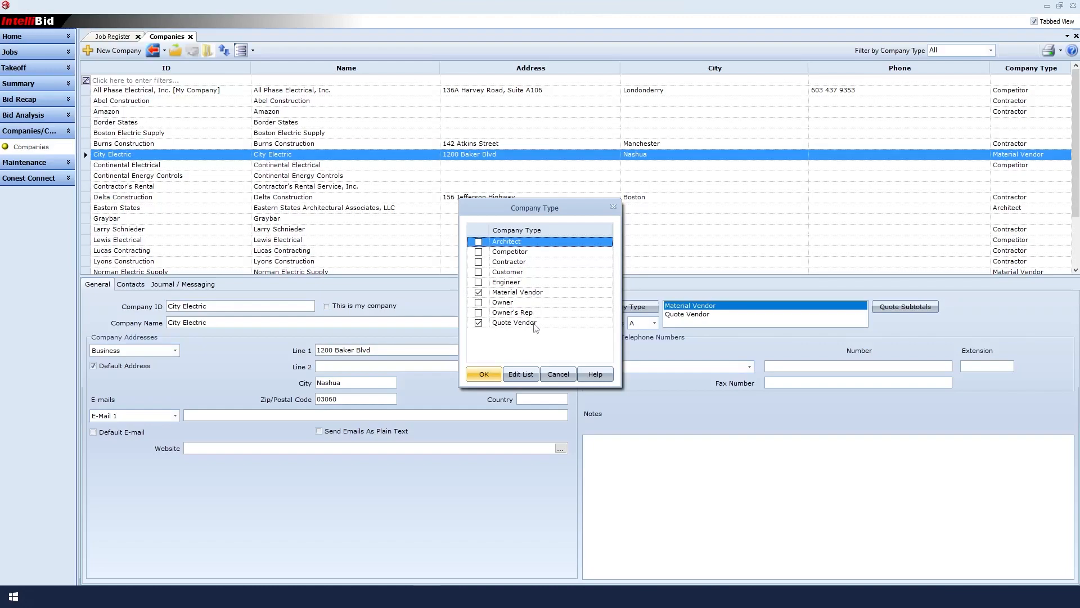
click(483, 374)
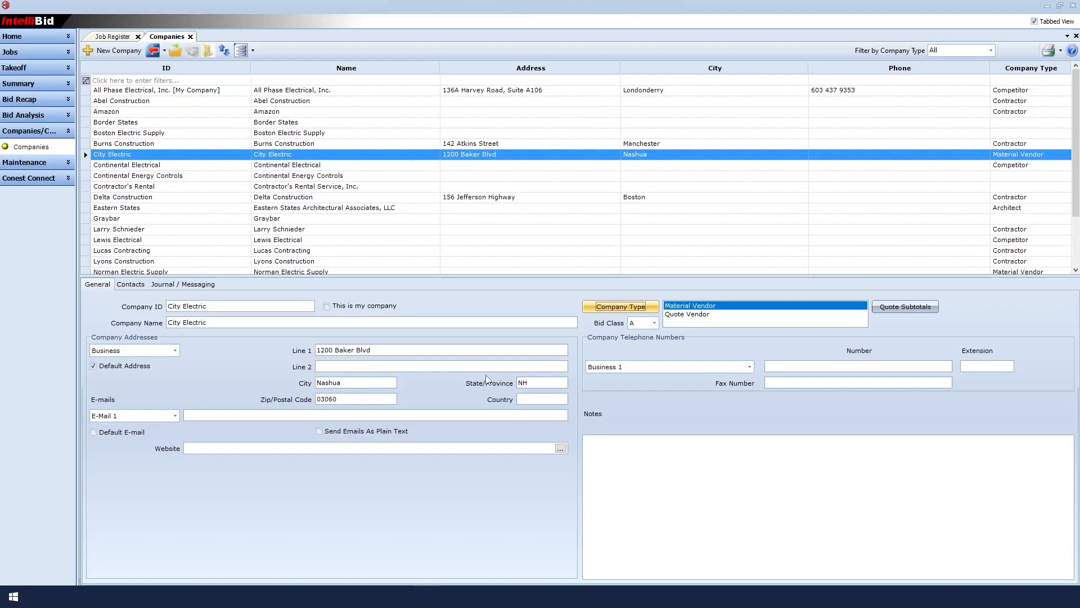
Add a new company with ID and name 'Nelson Construction'
click(134, 52)
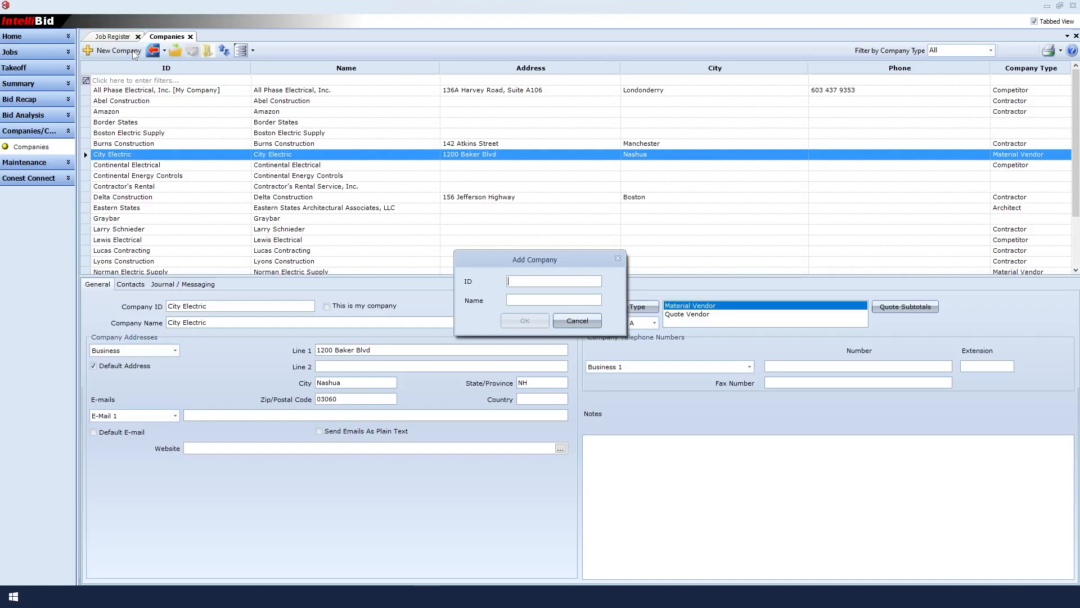
text(Nelson Construction)
drag(582, 284, 507, 283)
right_click(517, 283)
click(416, 318)
right_click(541, 302)
click(419, 350)
click(523, 319)
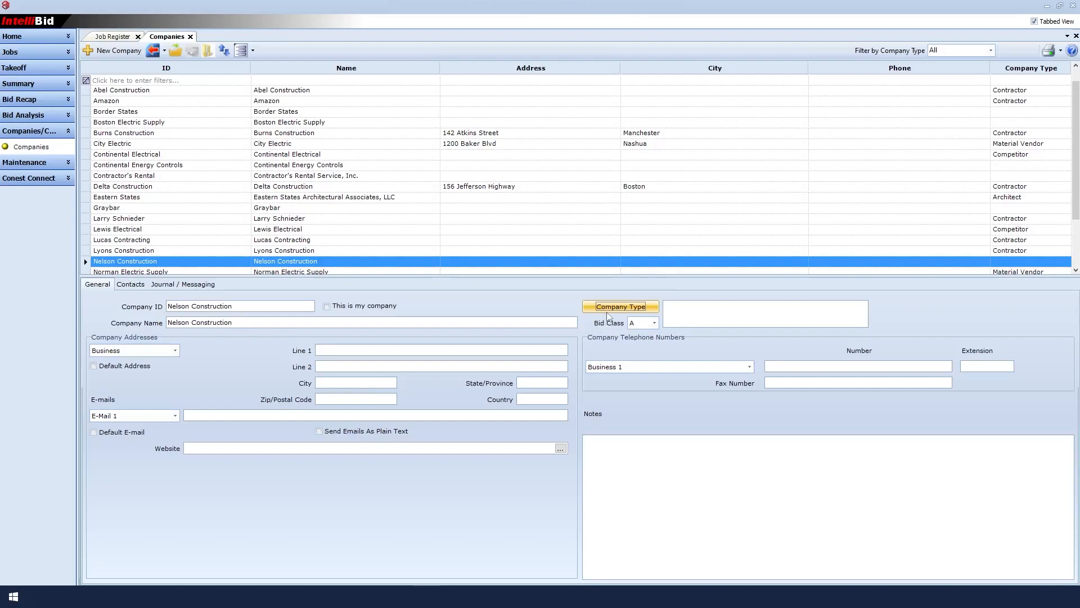
Set Nelson Construction's company type to Contractor
click(608, 311)
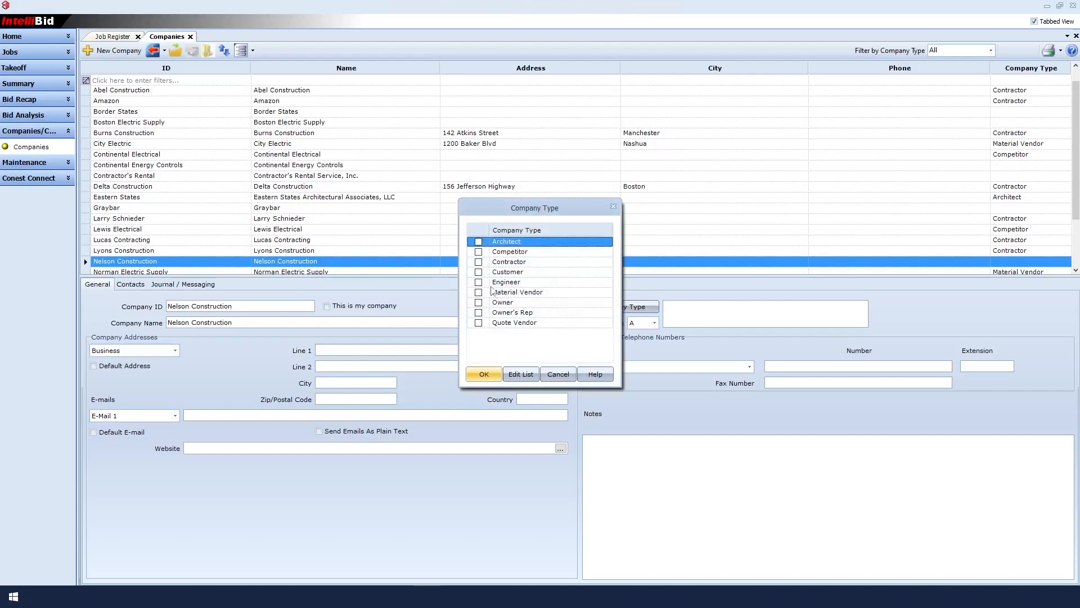
click(479, 261)
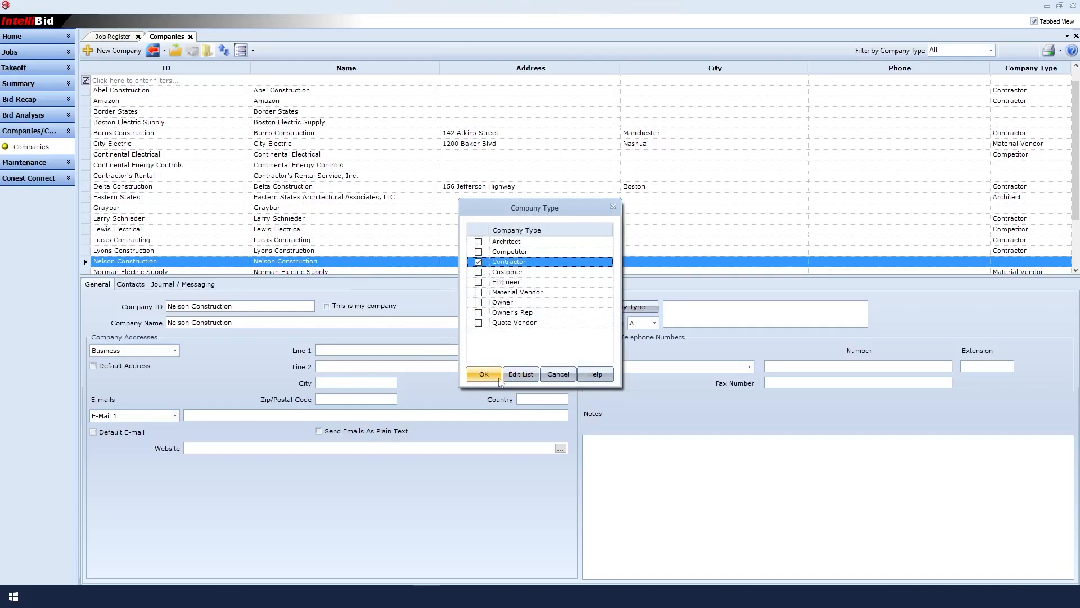
click(484, 374)
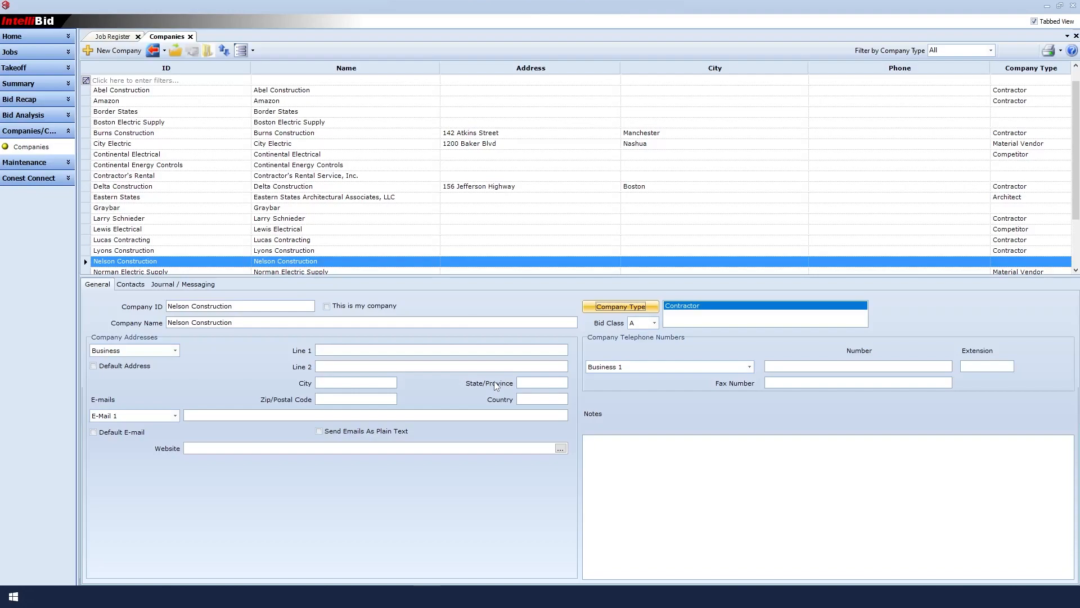
Add a contact by first and last name on the Contacts tab, then return to General
click(129, 285)
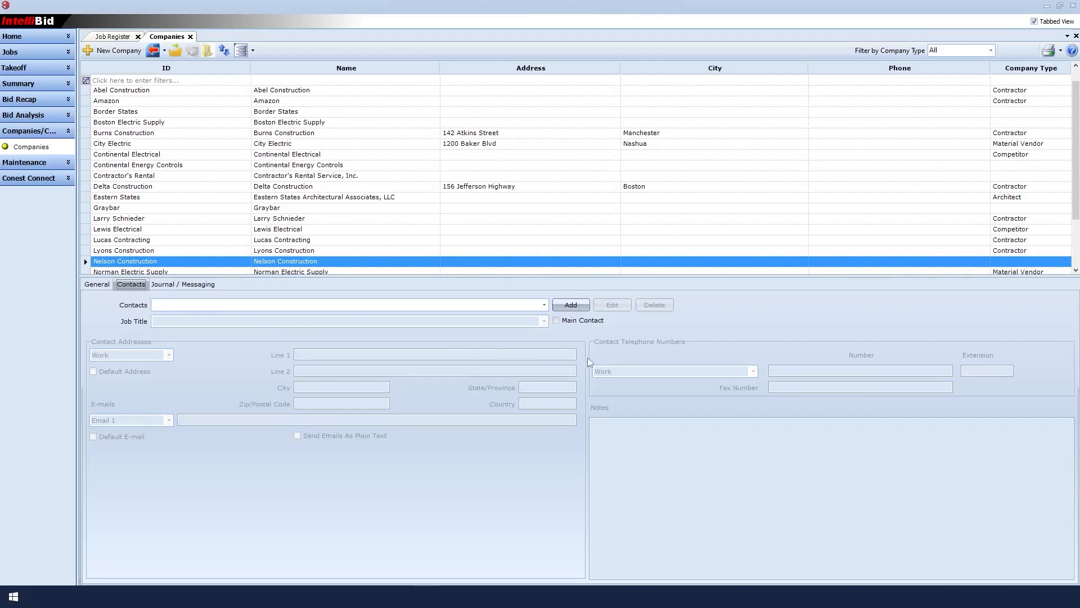
click(583, 307)
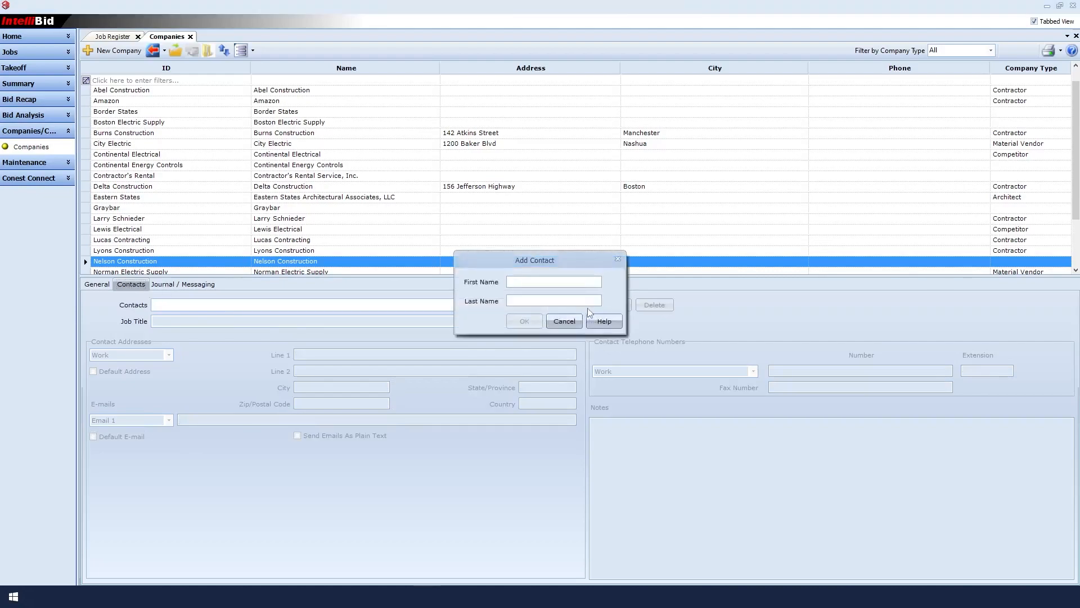
text(Bob)
text(Jones)
click(514, 323)
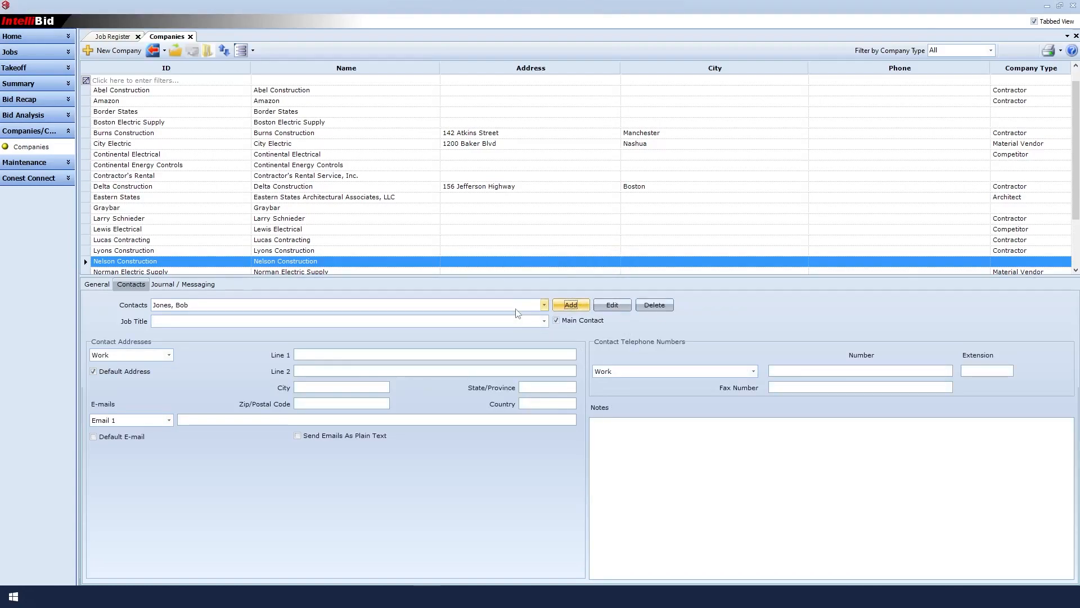
click(97, 285)
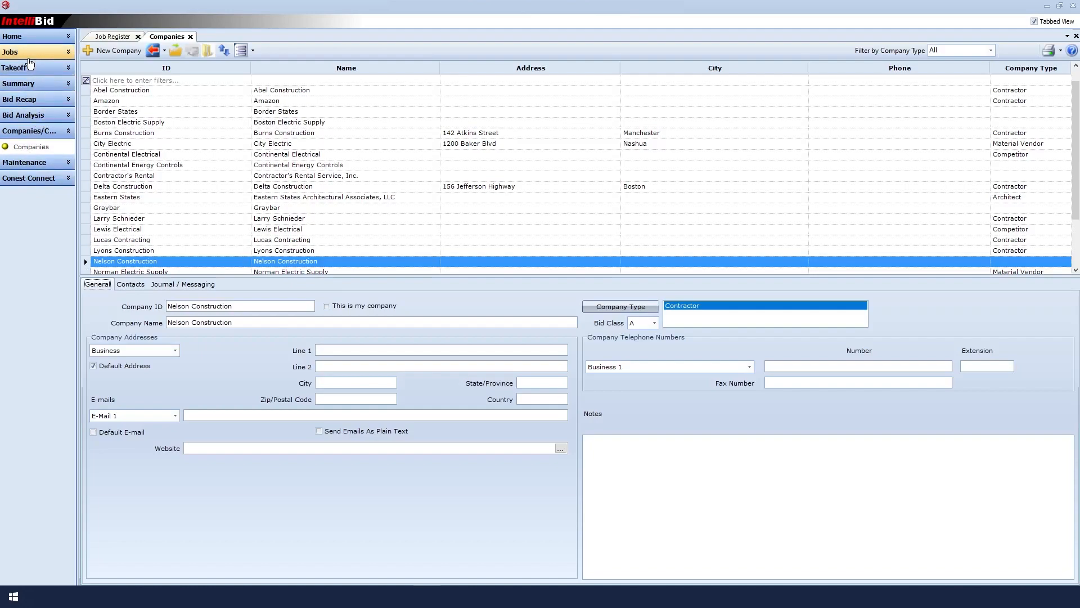
Start a new job from the Job Register and enter the name 'Millbrook Elem School'
click(29, 56)
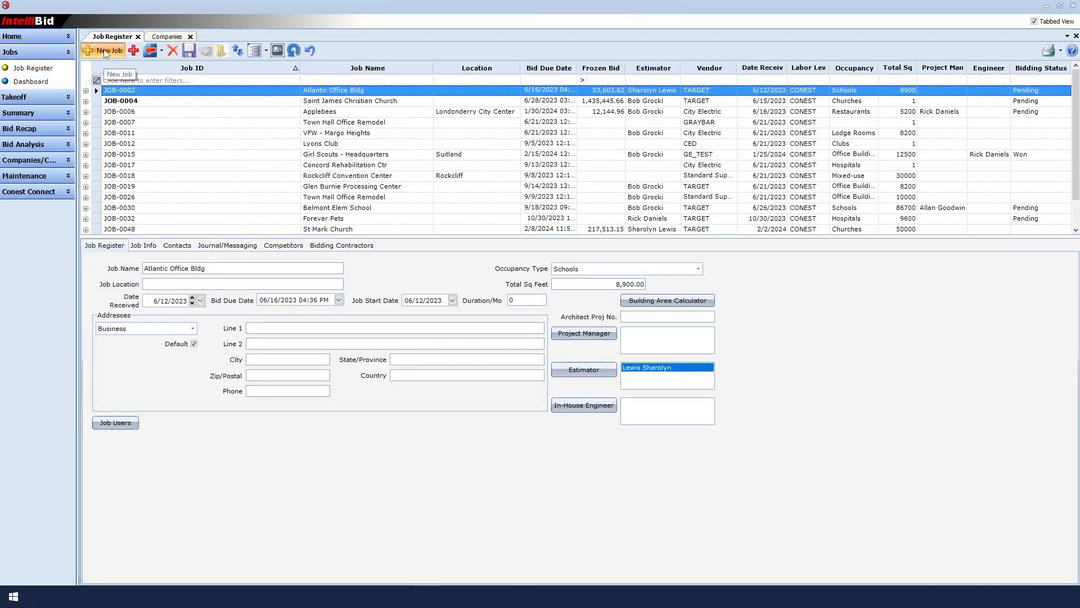
click(105, 52)
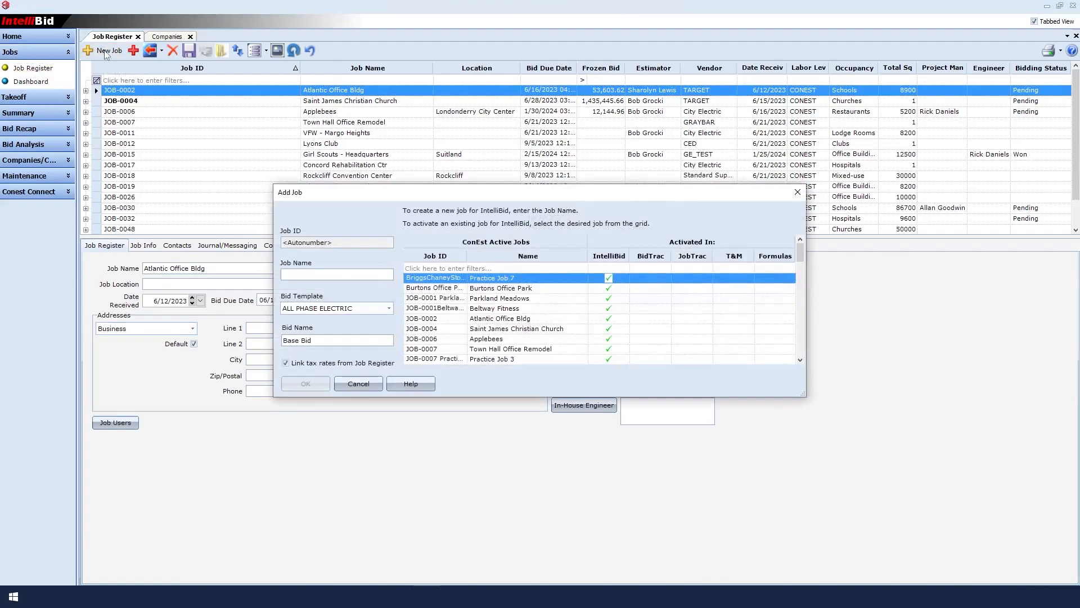
text(Millbrook Elem Schoo)
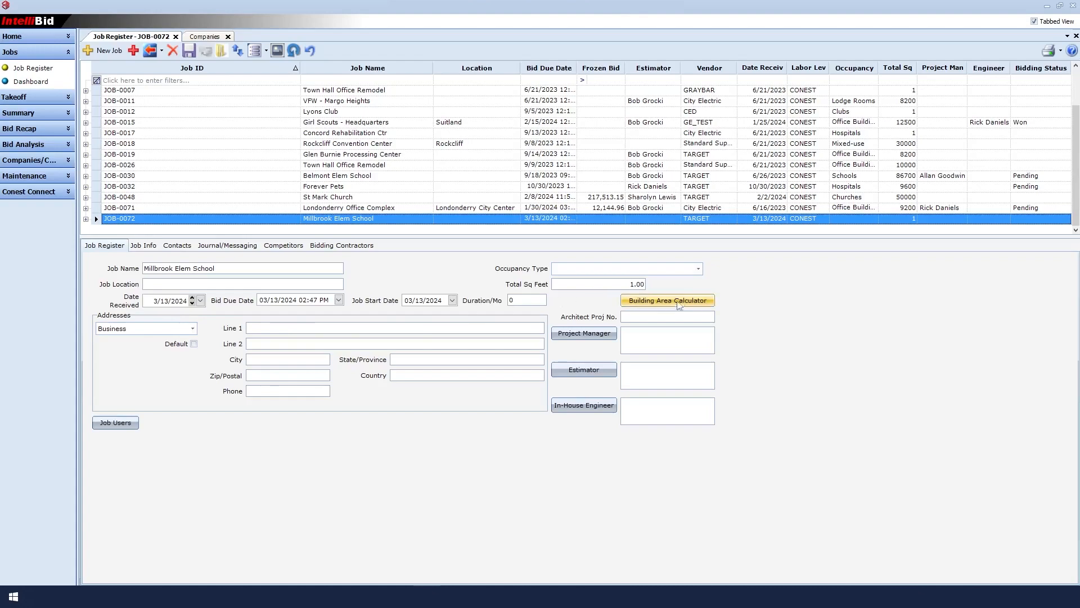
Choose Schools from the Occupancy Type dropdown for Millbrook Elem School
click(698, 269)
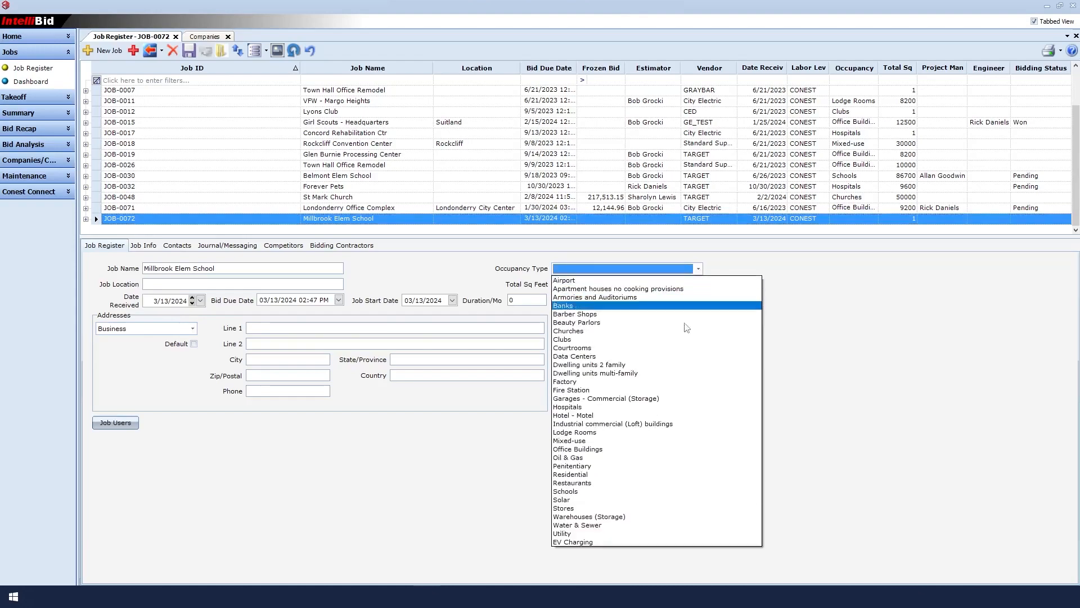
click(571, 493)
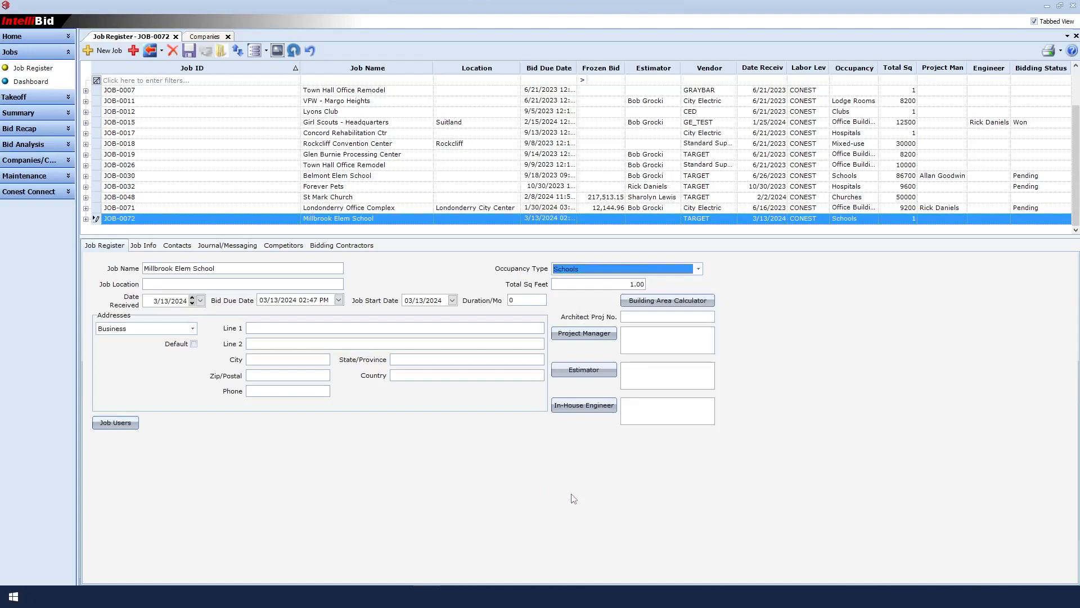
click(698, 269)
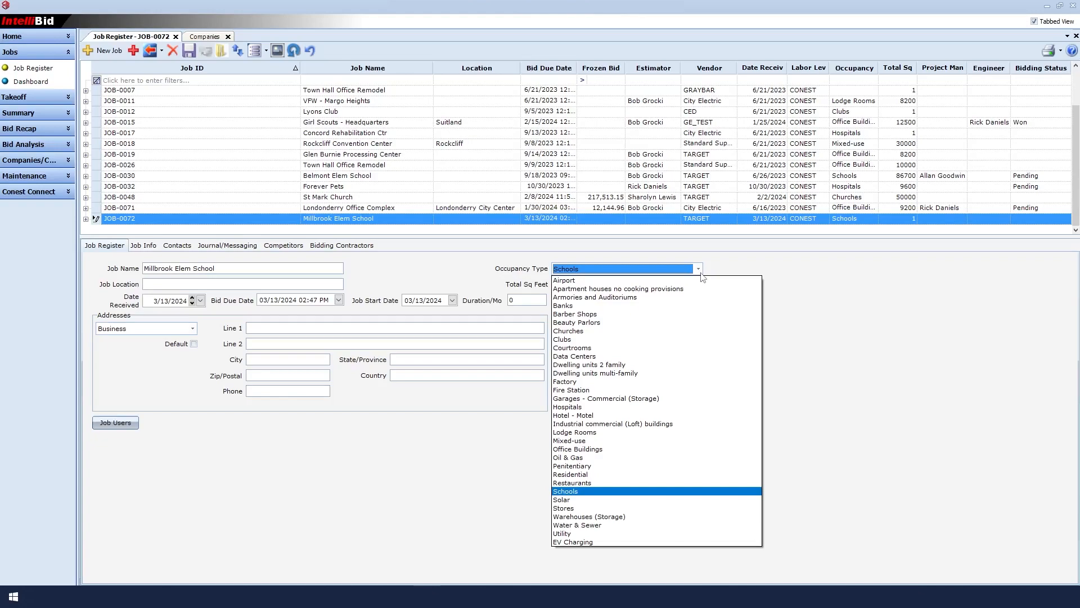
click(815, 429)
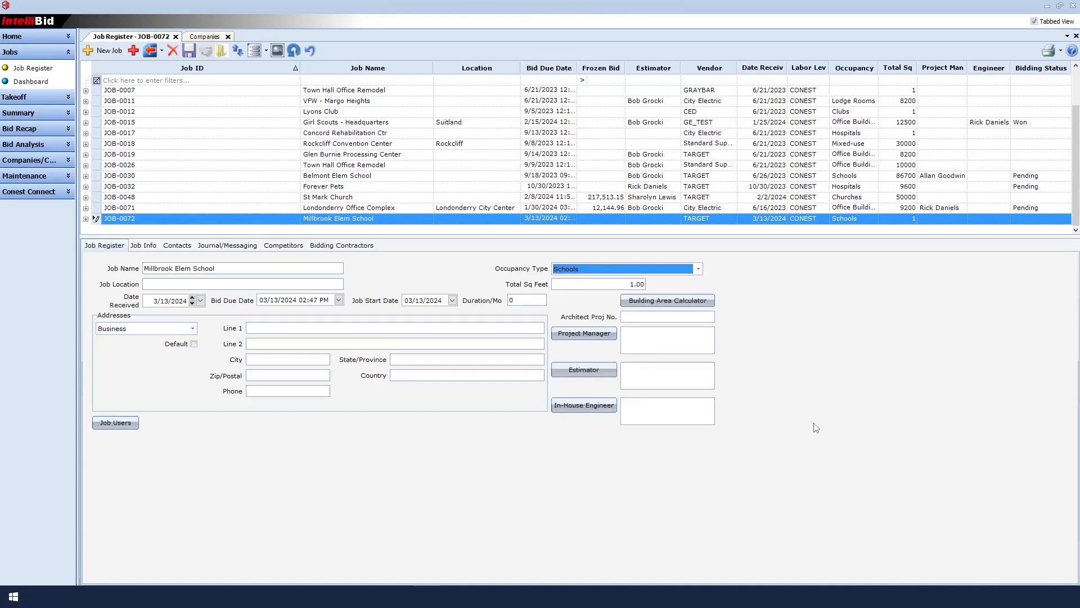
Add 'Agri' to the Occupancy Type dropdown values and check it appears in the list
right_click(651, 272)
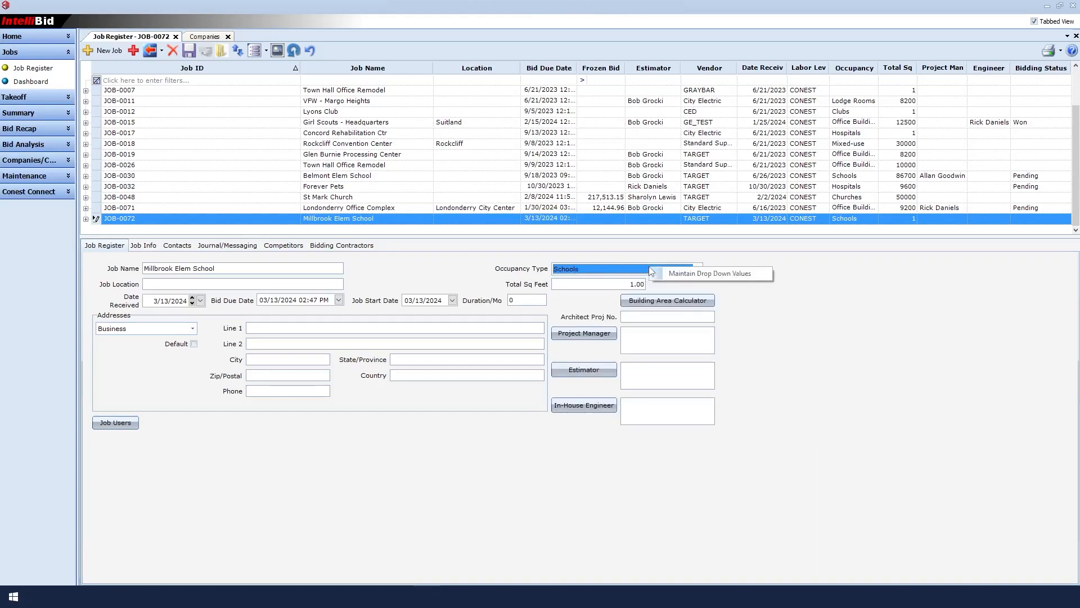
click(697, 274)
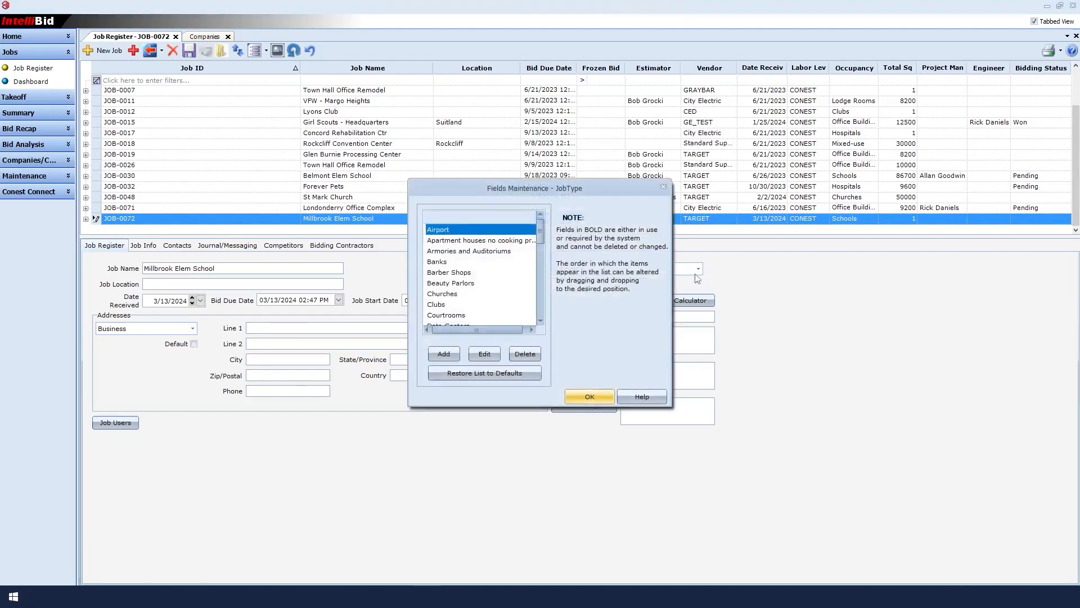
click(442, 353)
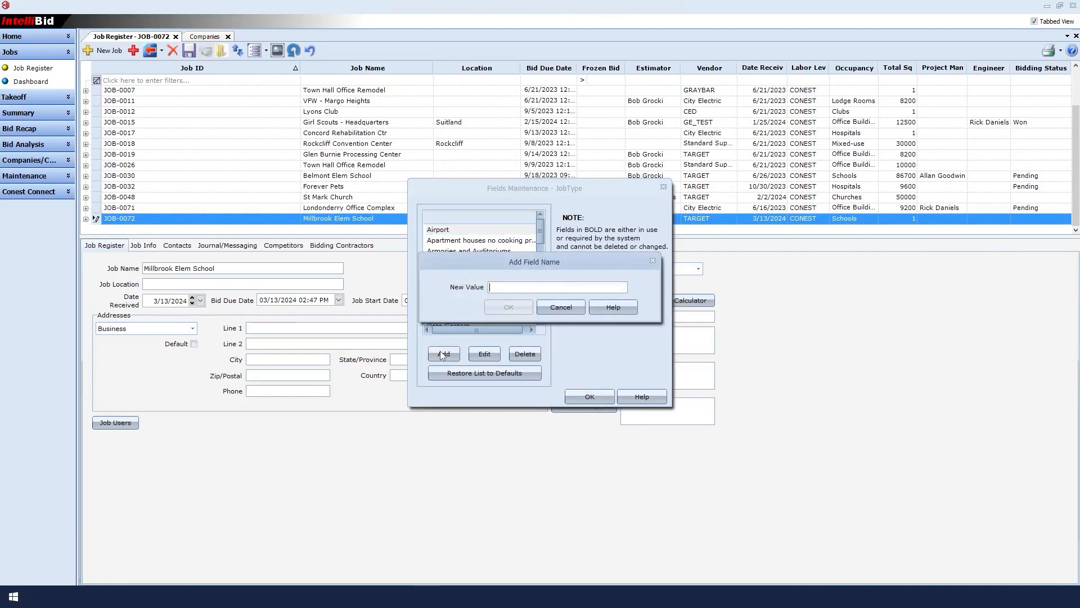
text(gri)
click(508, 306)
click(589, 397)
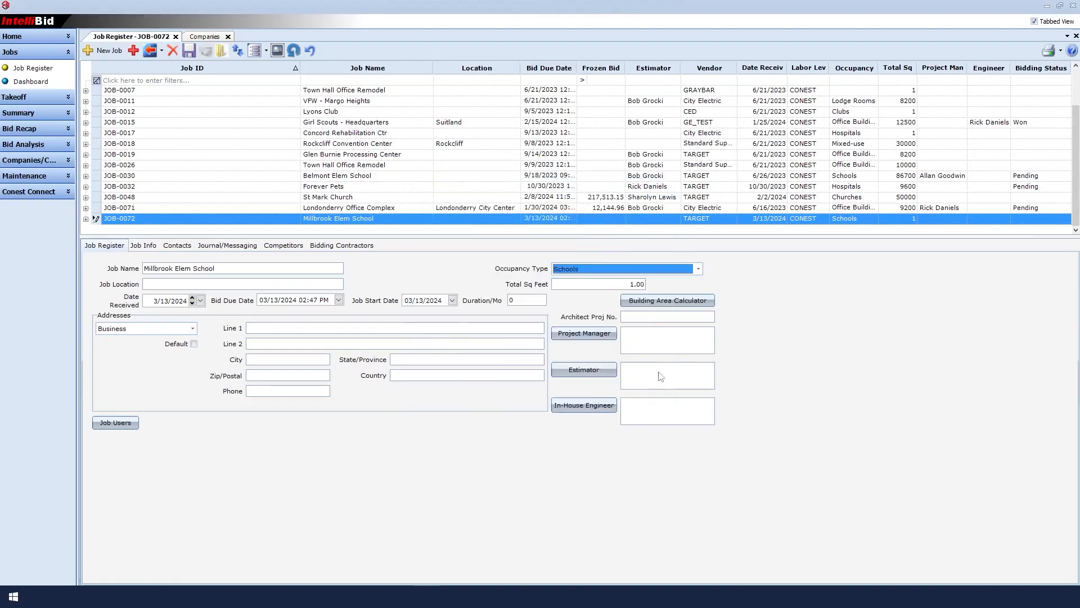
click(698, 270)
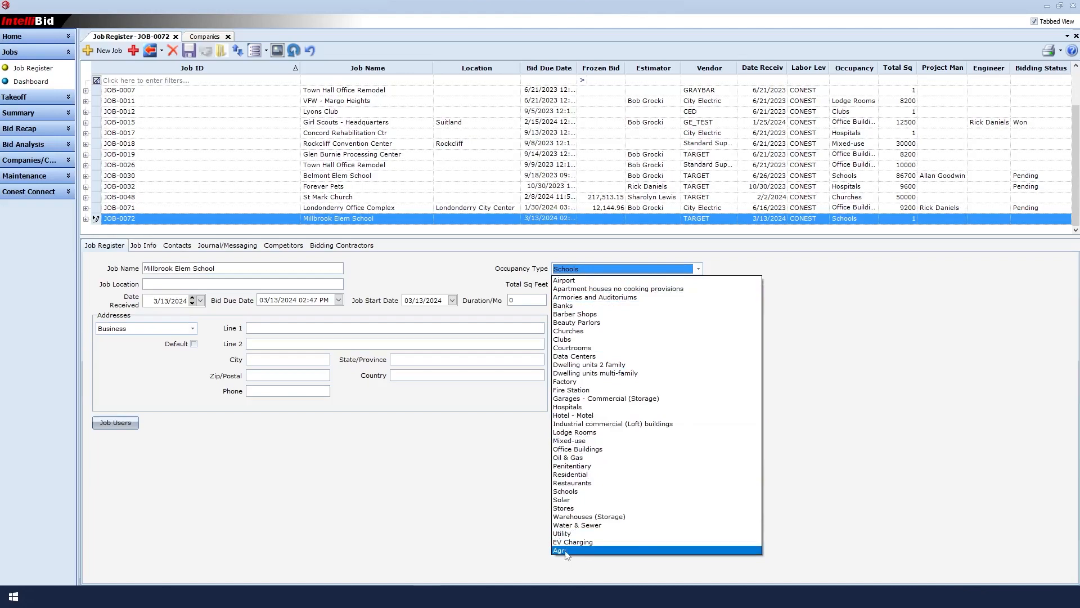
Keep Schools as the occupancy type and enter 92000 for Total Sq Feet
click(590, 493)
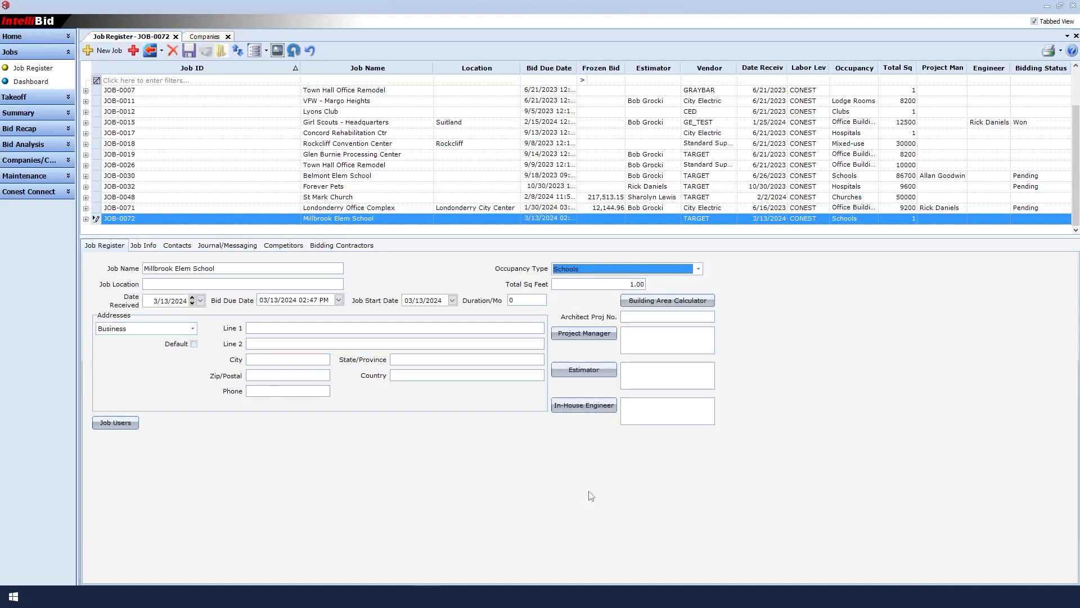
click(625, 283)
text(92000)
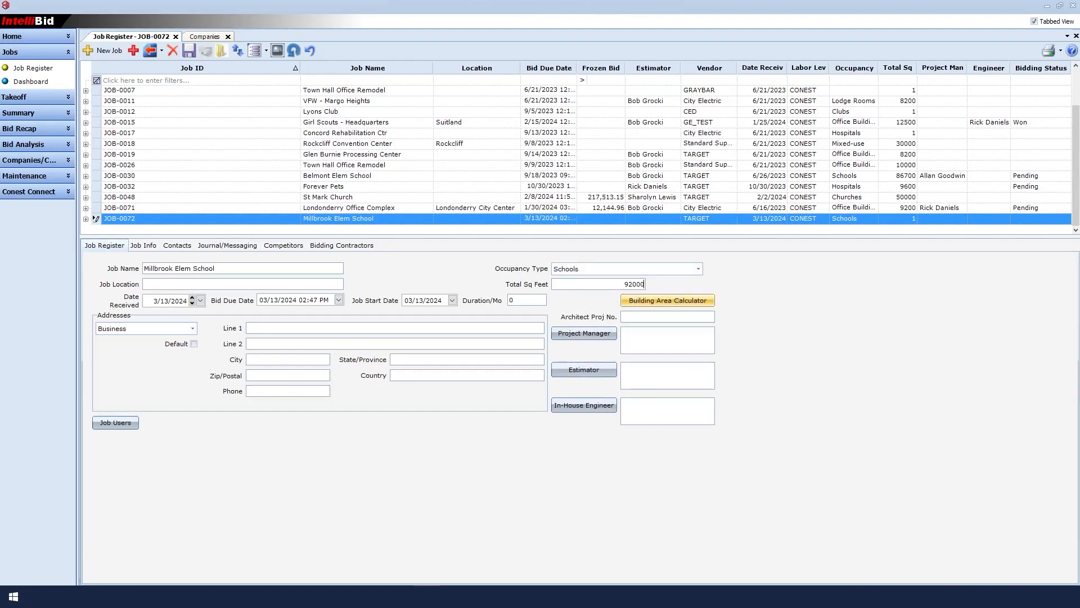
Assign a lead estimator and a lead project manager to the job
click(605, 375)
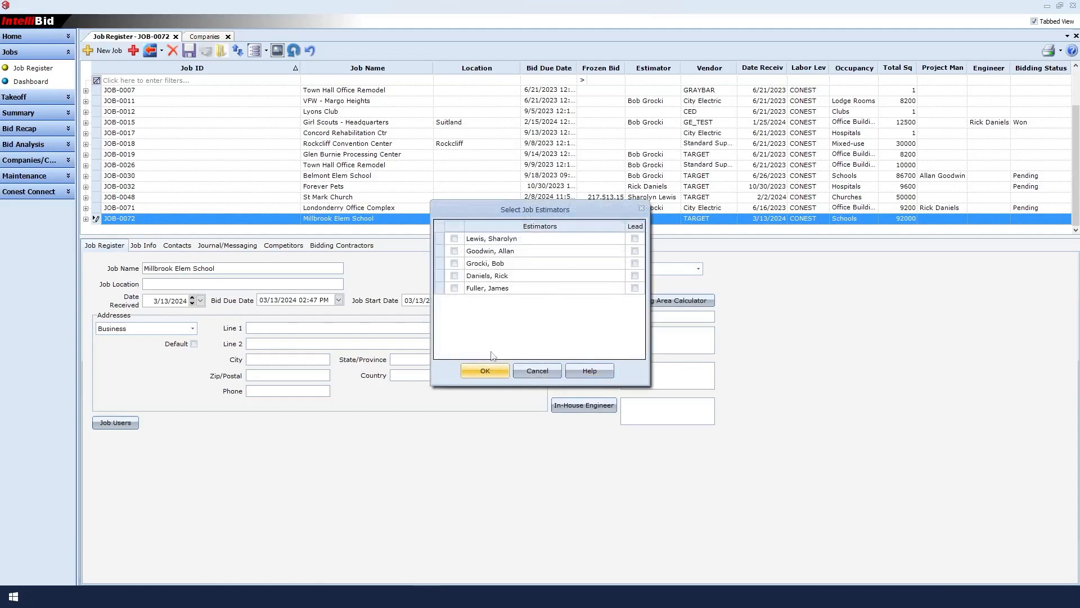
click(455, 276)
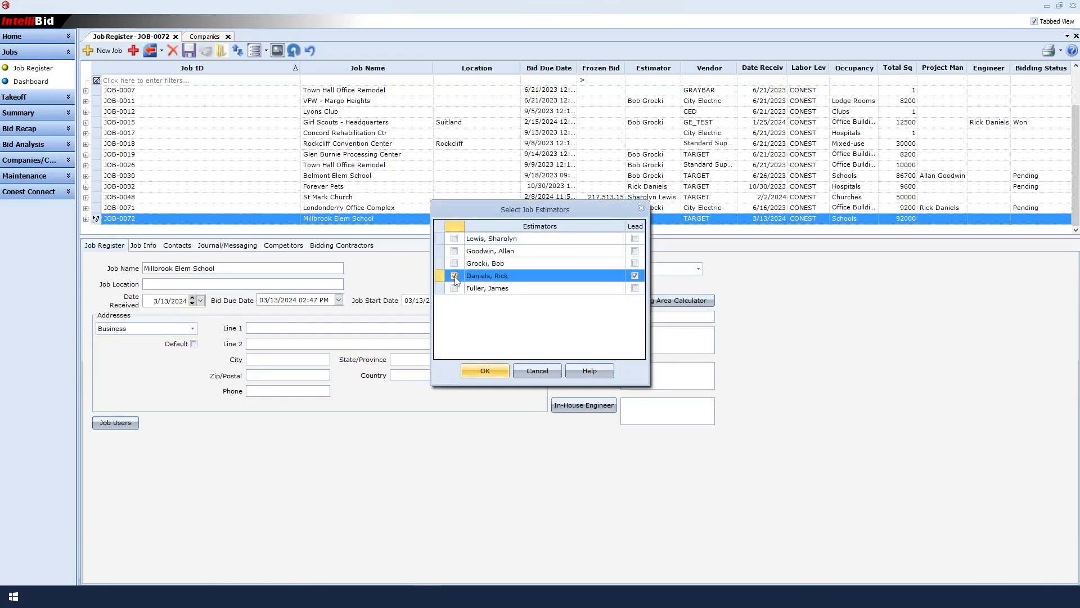
click(493, 369)
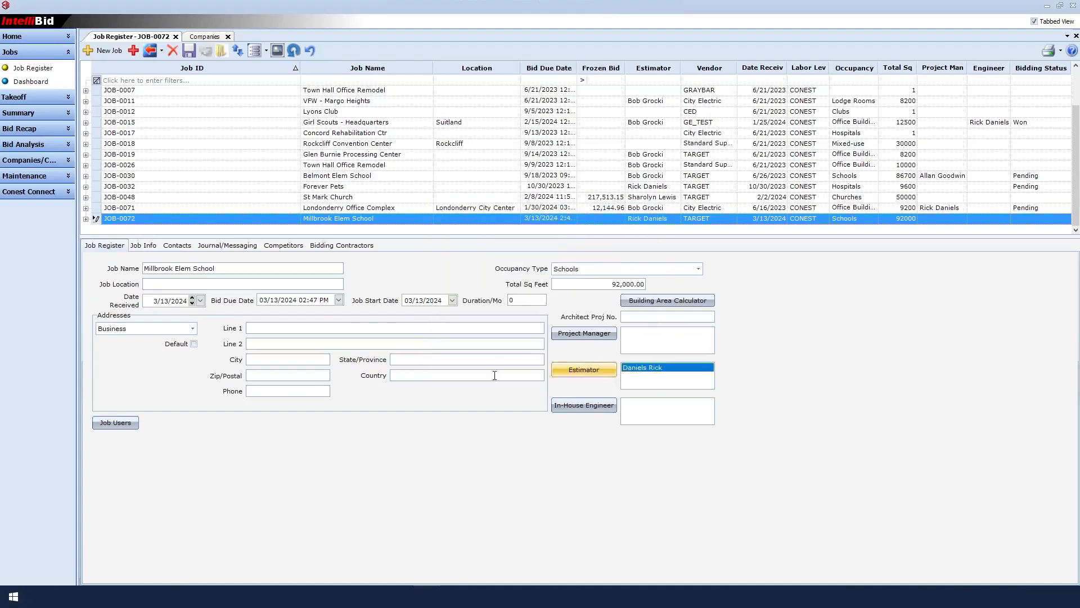
click(593, 337)
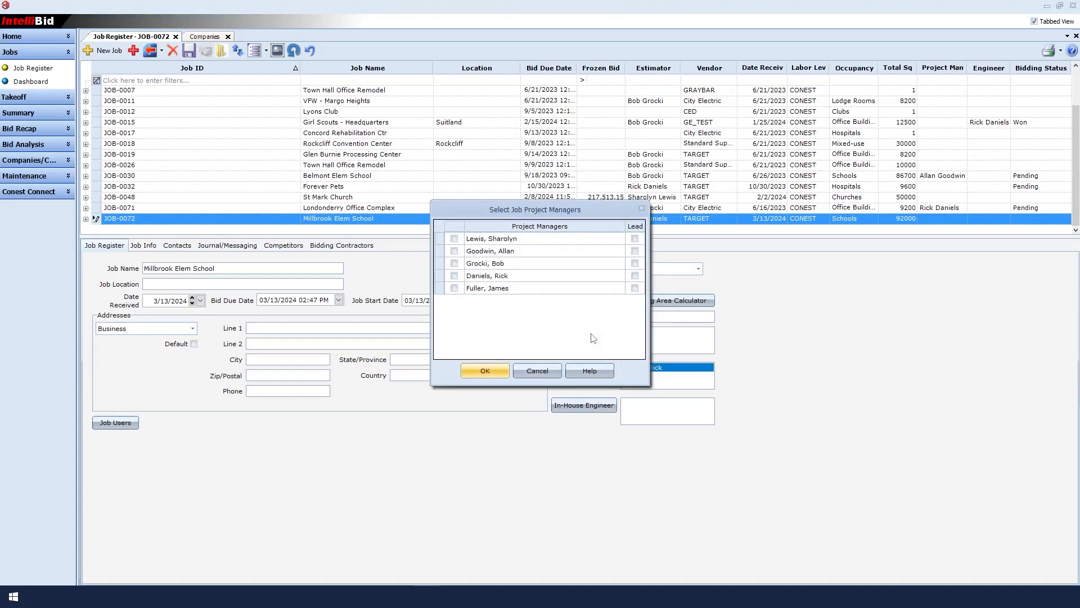
click(454, 287)
click(485, 371)
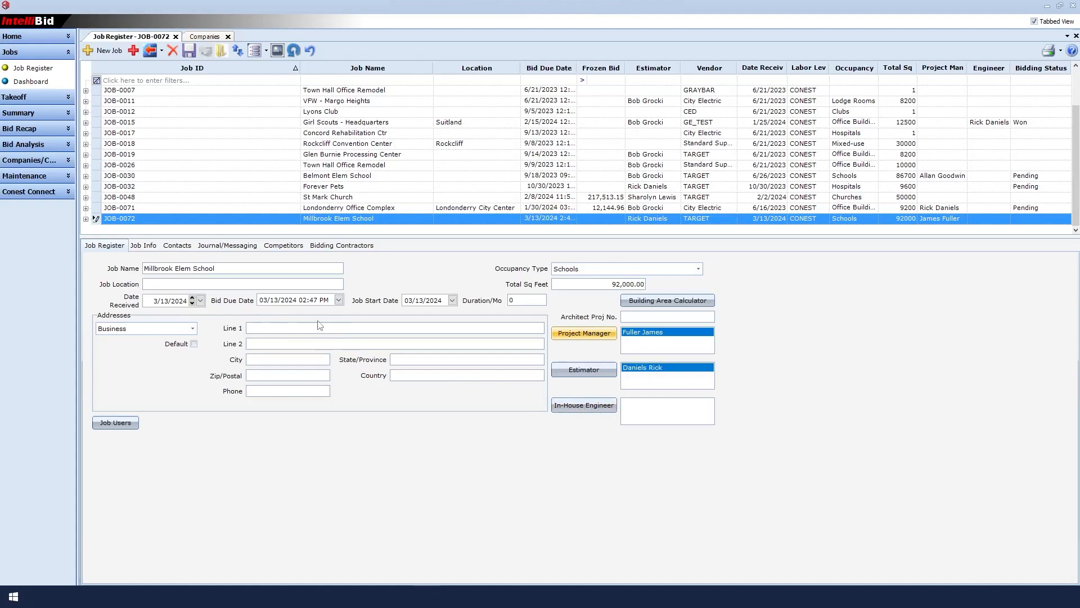
Set the bid due date to 03/19/2024 and view the Job Info details
click(340, 299)
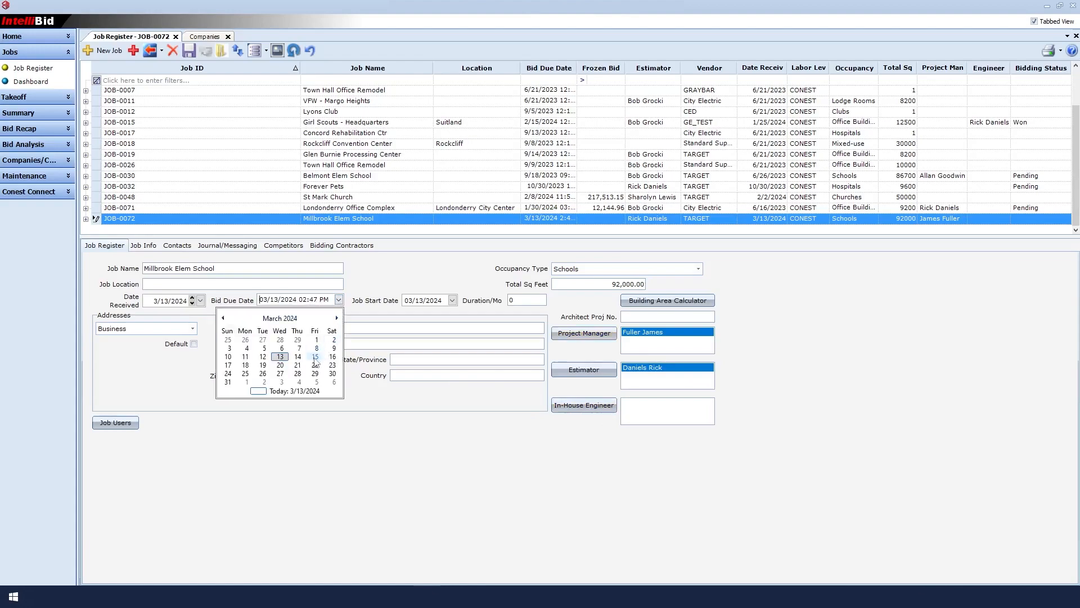
click(263, 364)
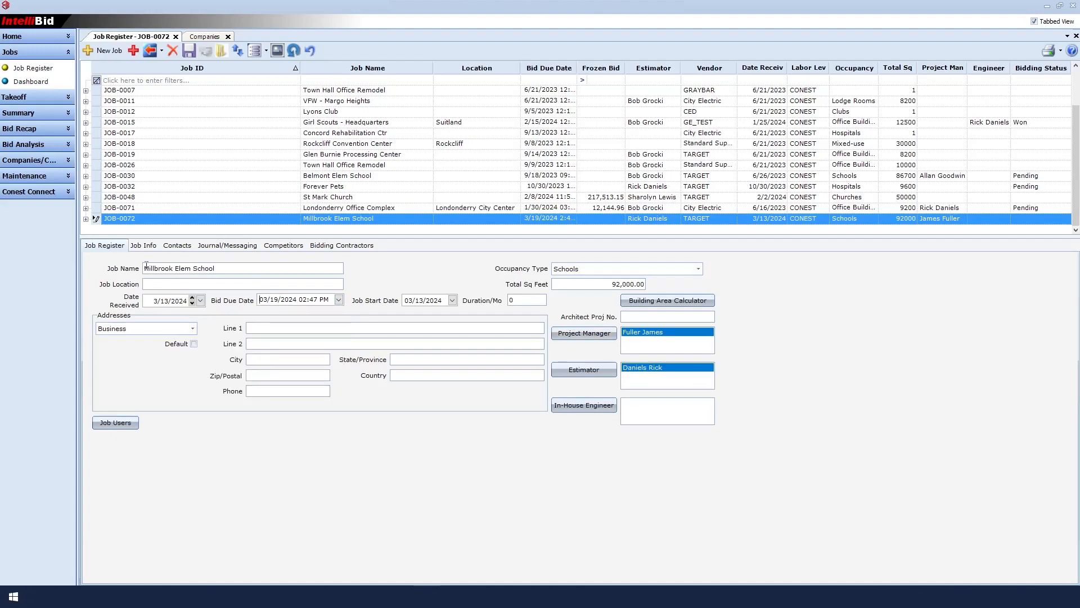
click(151, 247)
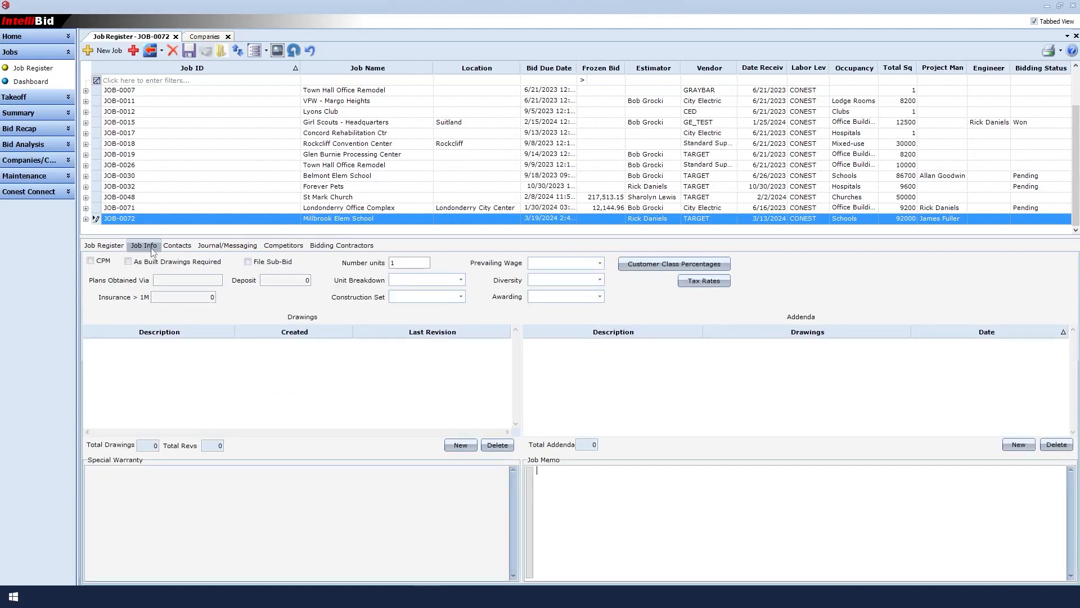
Enter 6.5 as the material tax rate, leaving other tax rates at zero
click(699, 283)
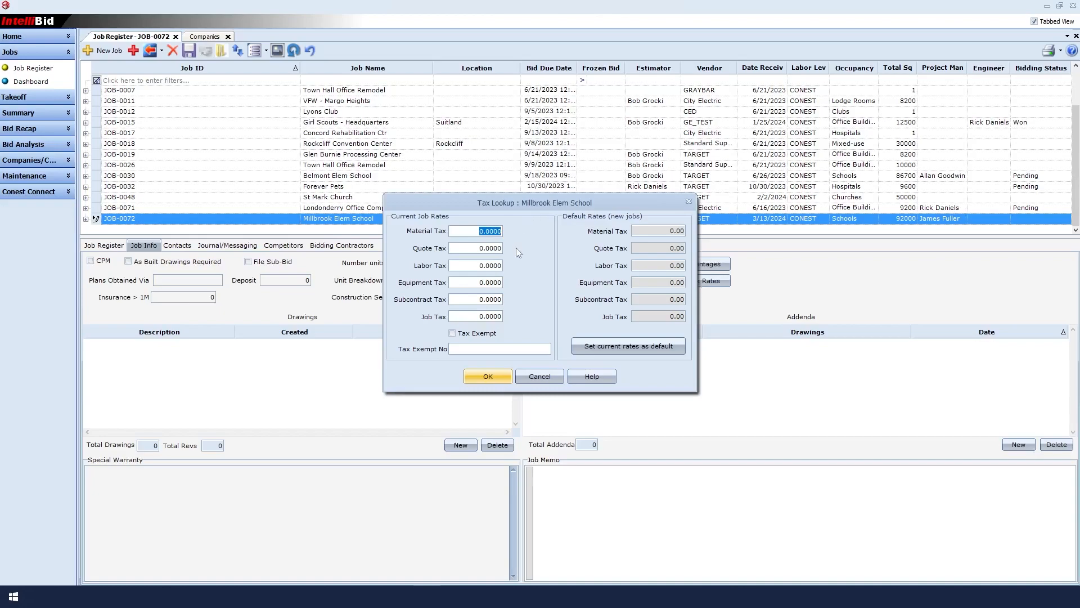
text(6.5)
click(476, 375)
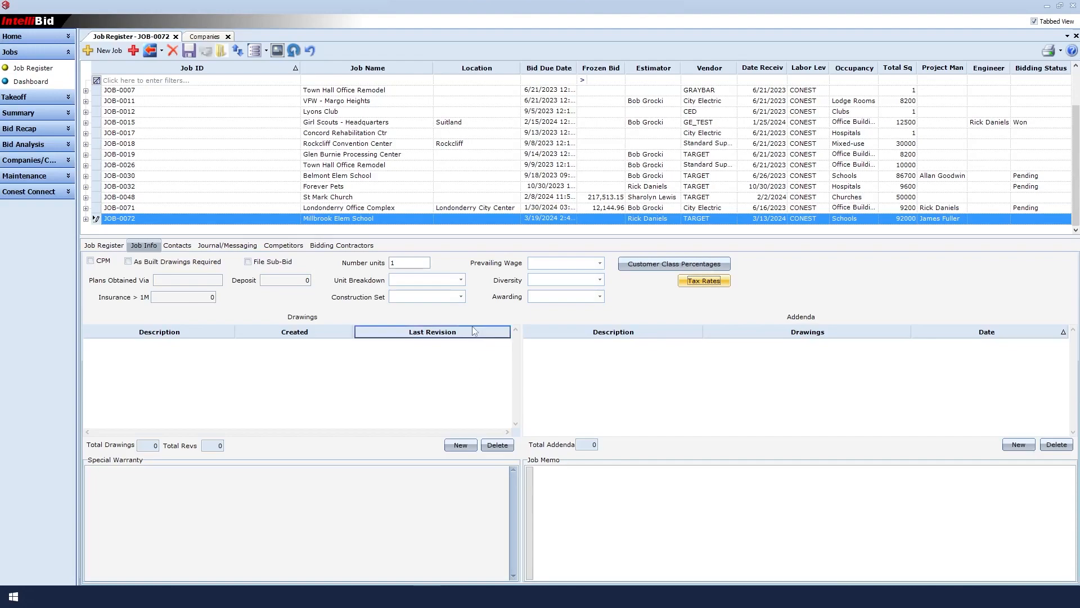
click(178, 248)
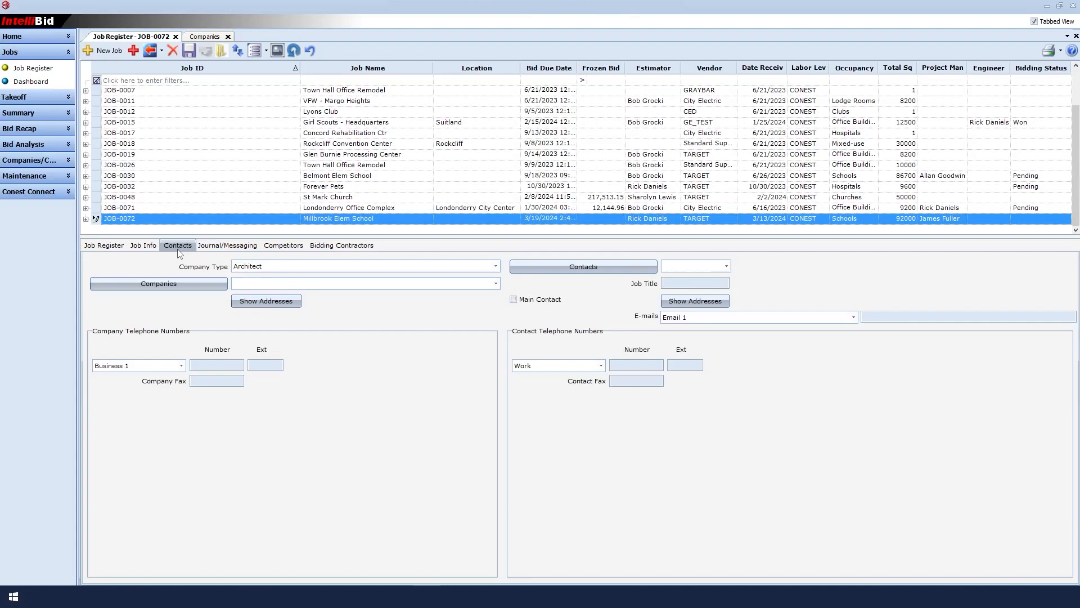
Browse the Journal/Messaging and Competitors tabs, ending on the empty Bidding Contractors list
click(222, 247)
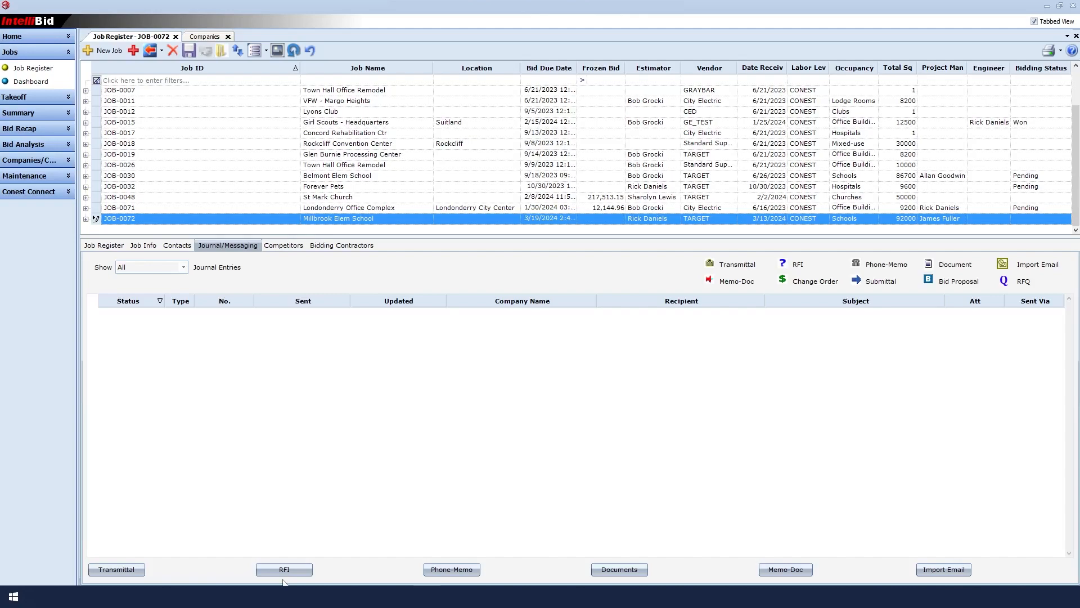
click(283, 249)
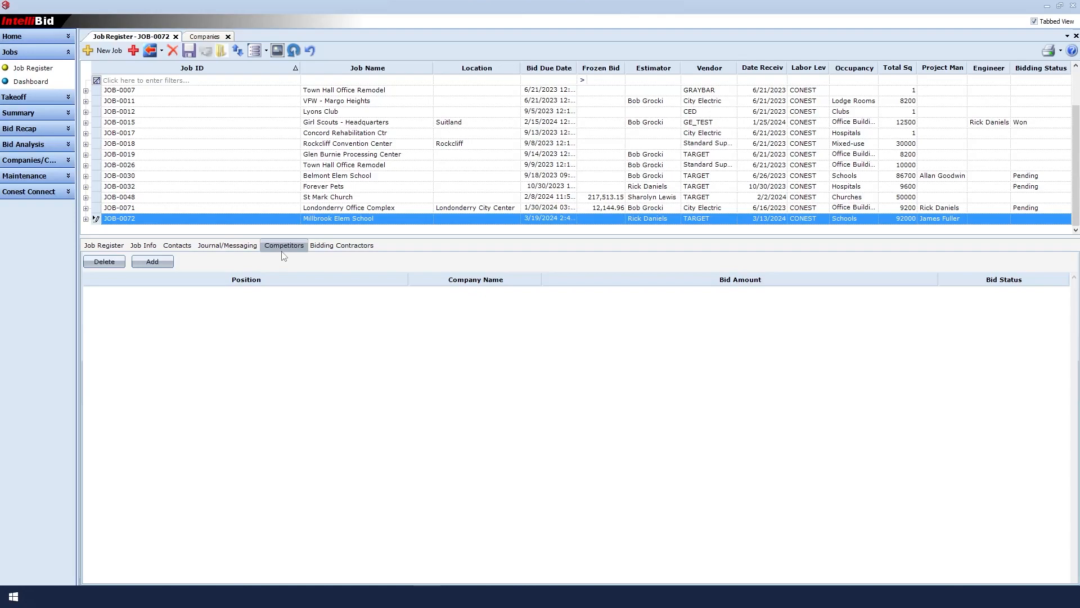
click(334, 247)
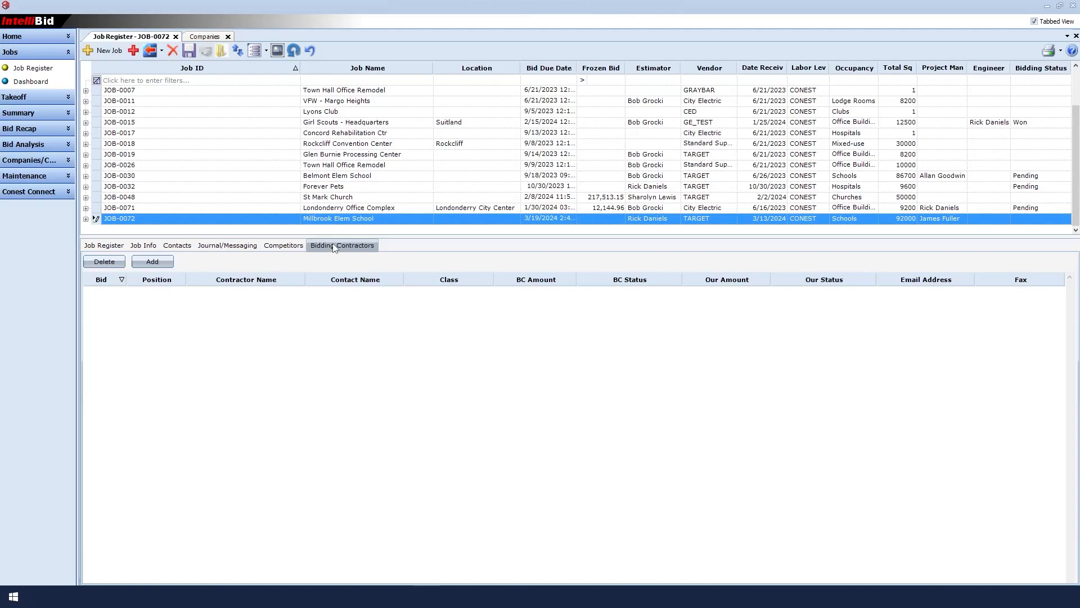
Add Burns Construction as a bidding contractor, leaving our bid status at Pending
click(161, 265)
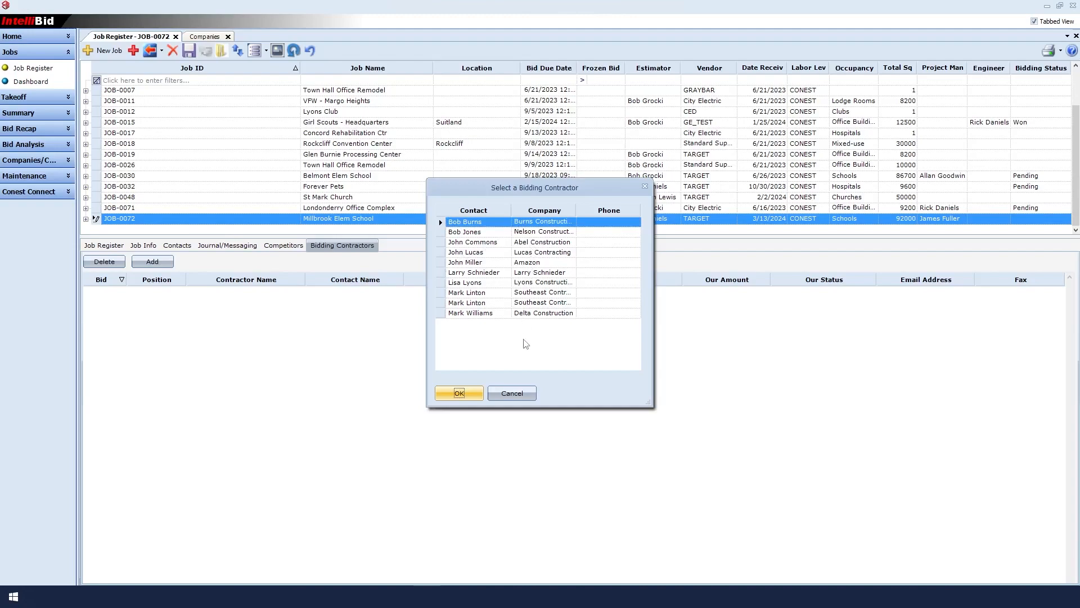
click(478, 390)
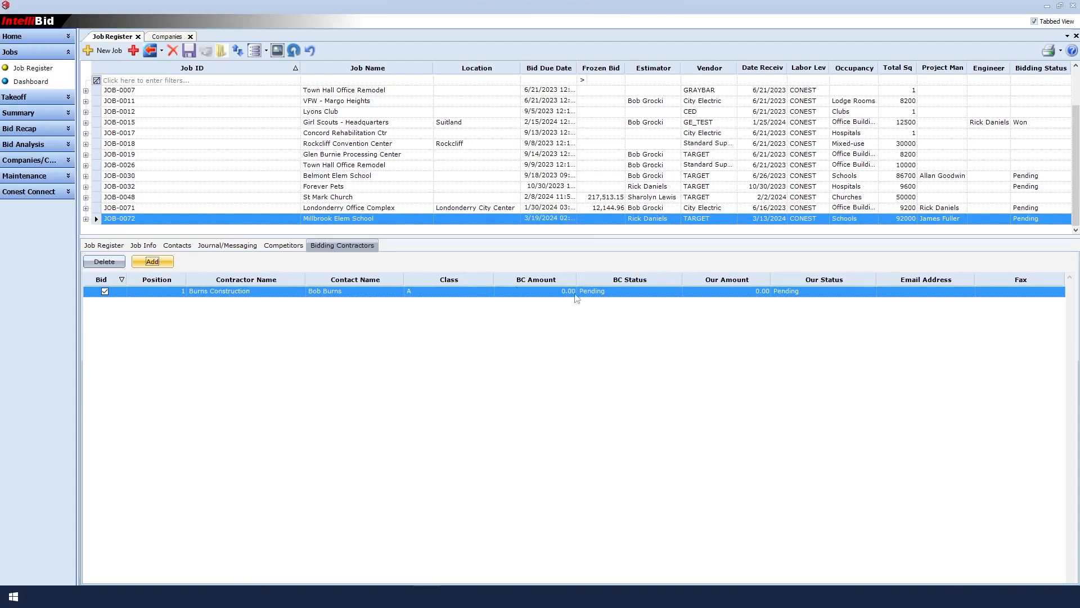
click(873, 292)
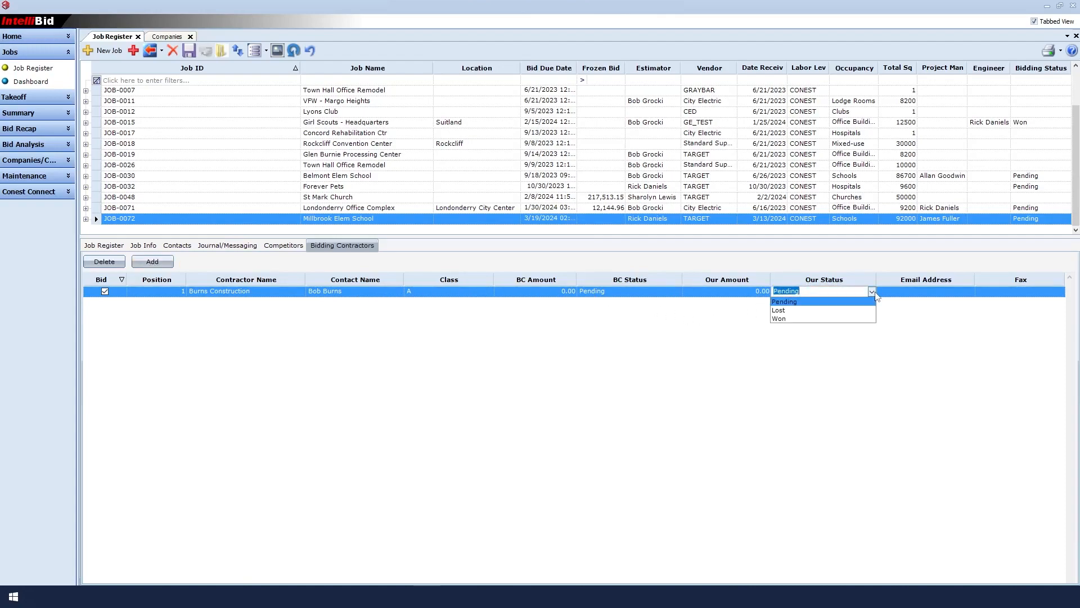
click(872, 293)
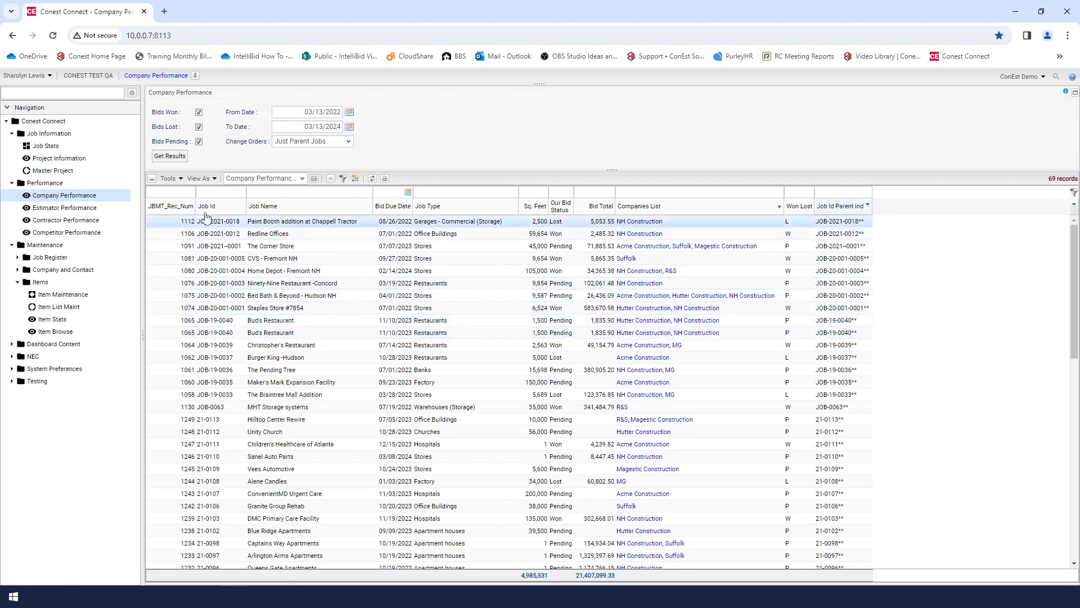
Sort the Company Performance report by Job Name ascending, then by Companies List
click(290, 208)
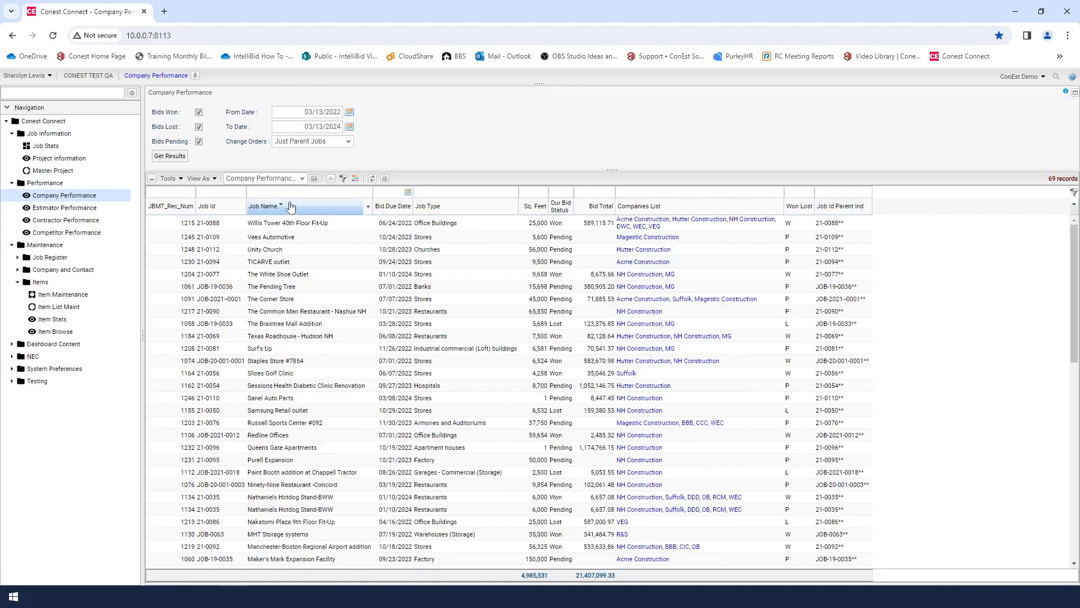
click(290, 206)
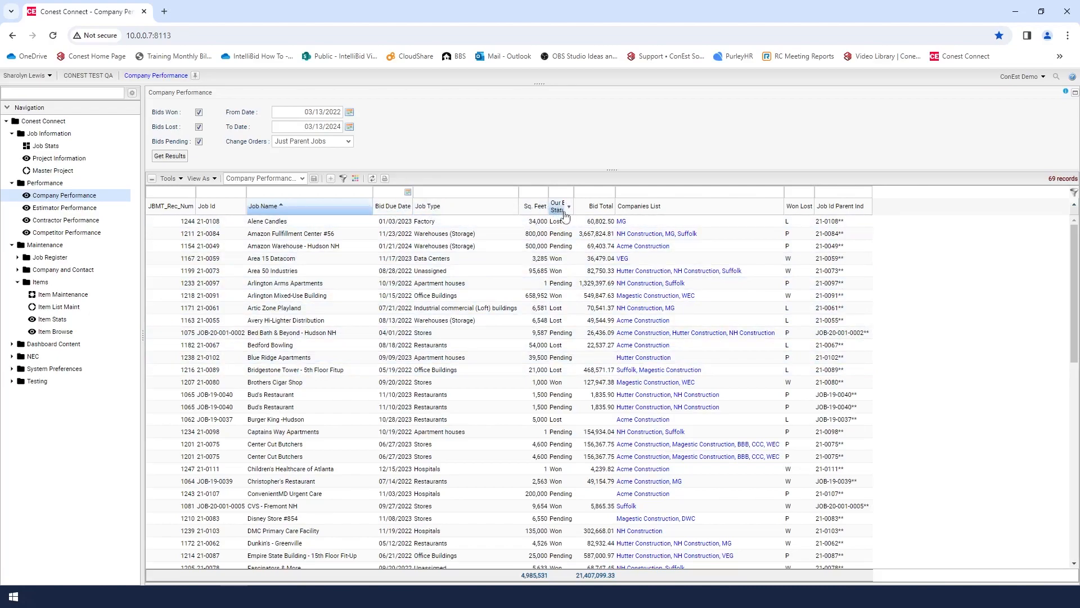
click(679, 209)
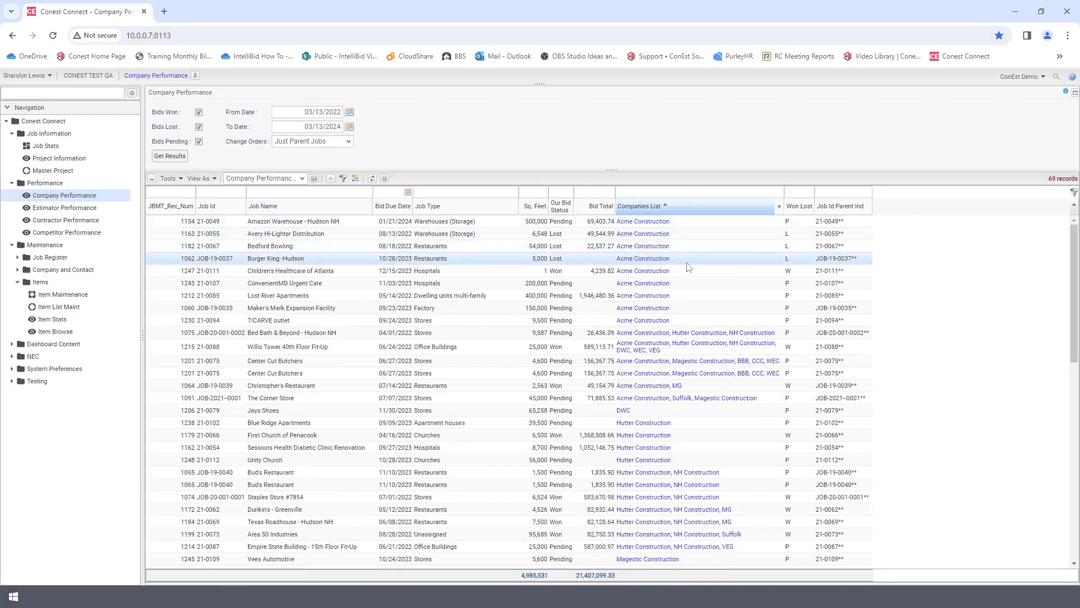